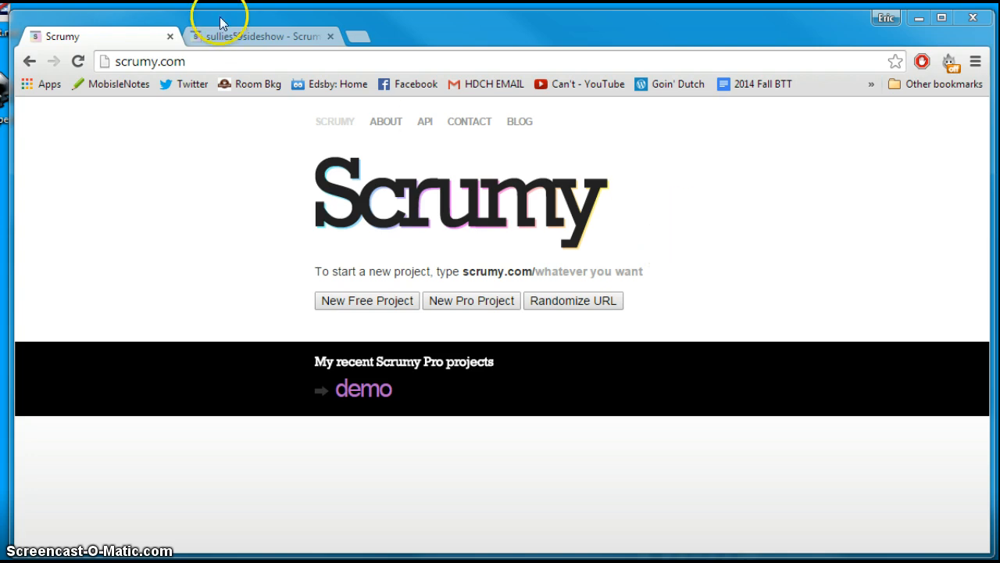
Switch to the open sullies59sideshow project board
left_click(253, 33)
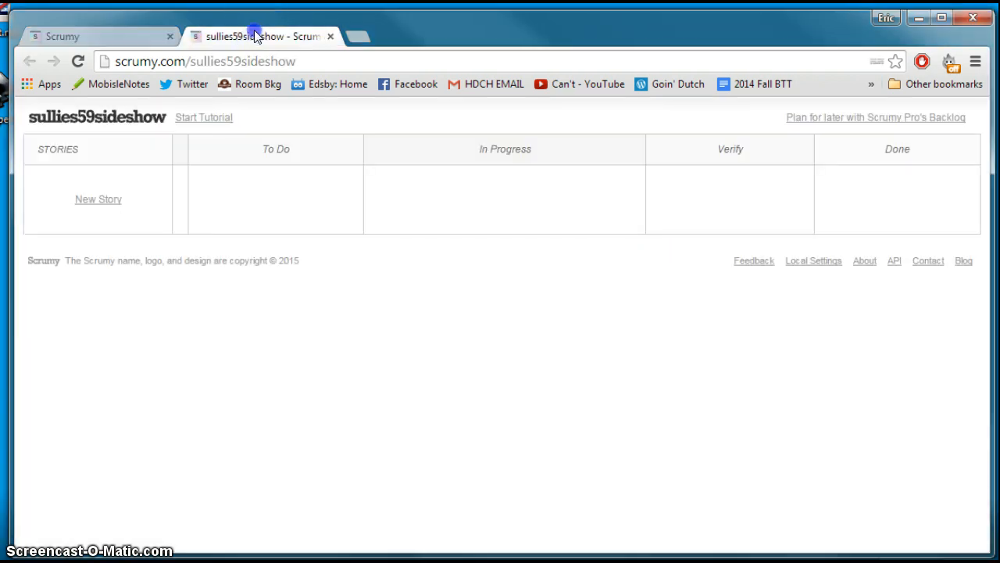
left_click(98, 35)
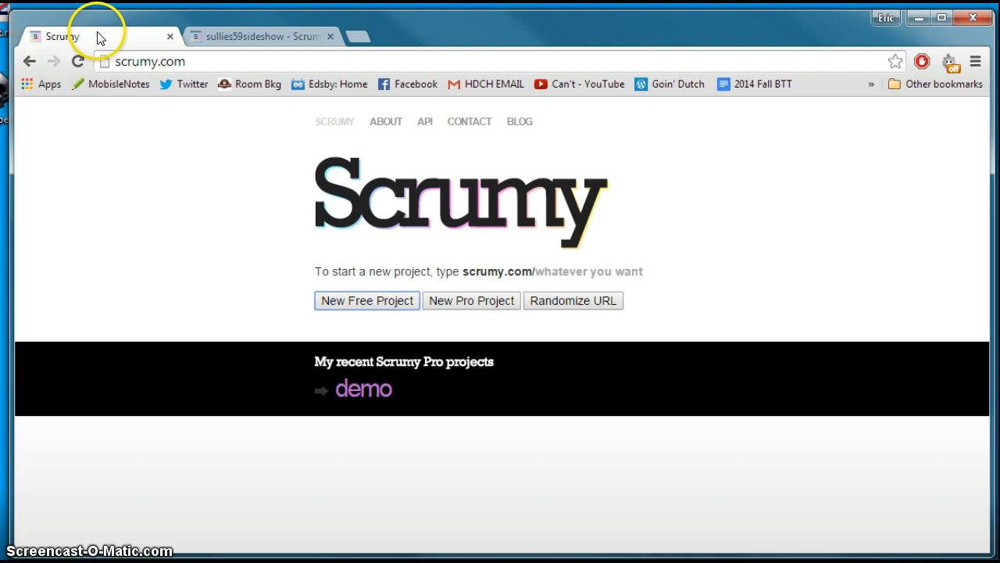
left_click(462, 300)
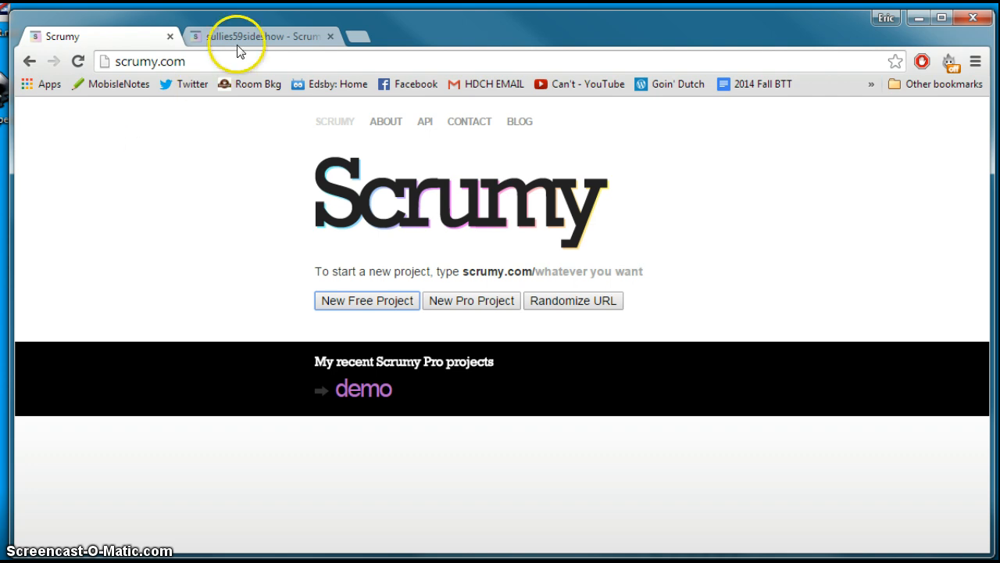
left_click(257, 36)
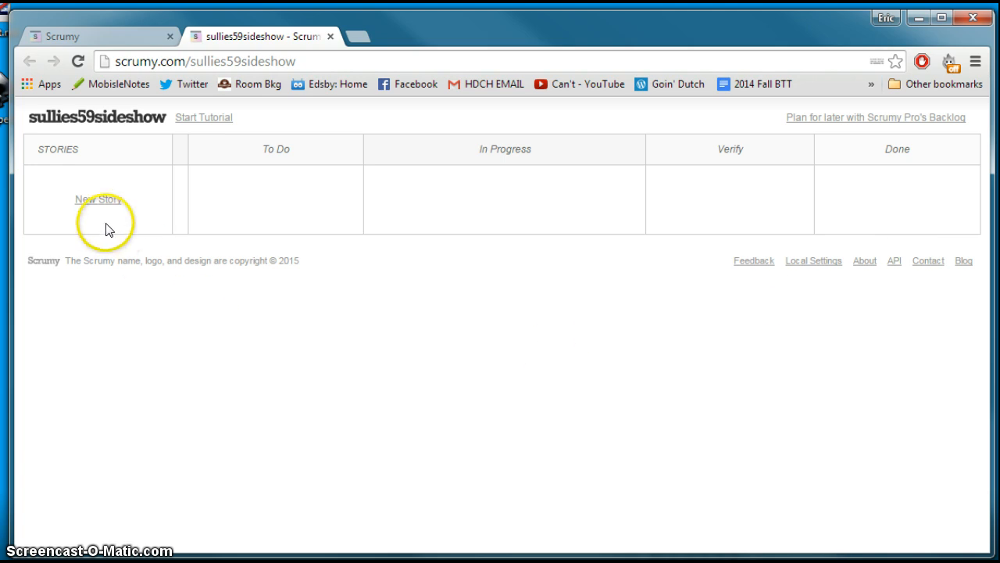
Add a story named Survey and give it a "Write questions" task assigned to a team member
left_click(103, 202)
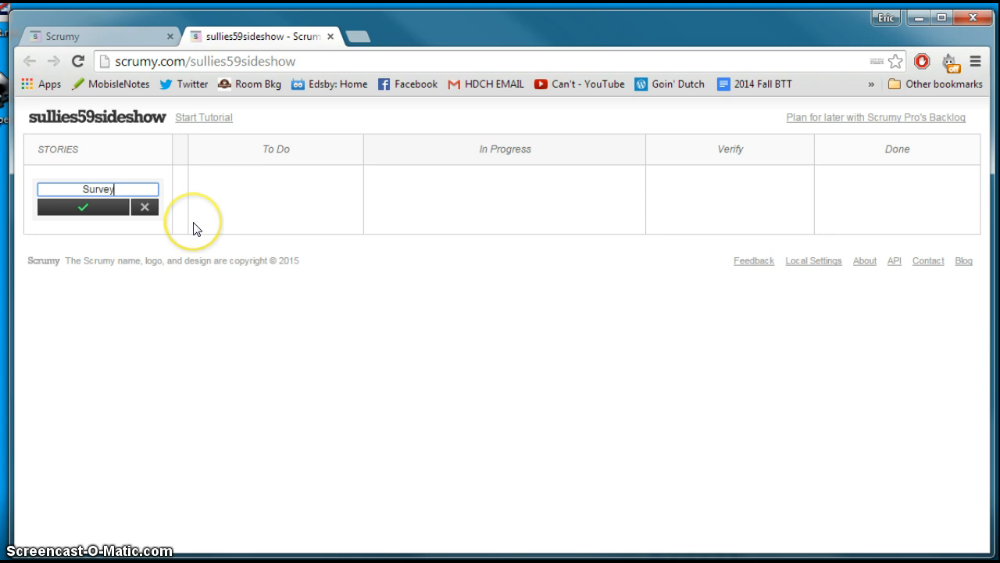
left_click(107, 207)
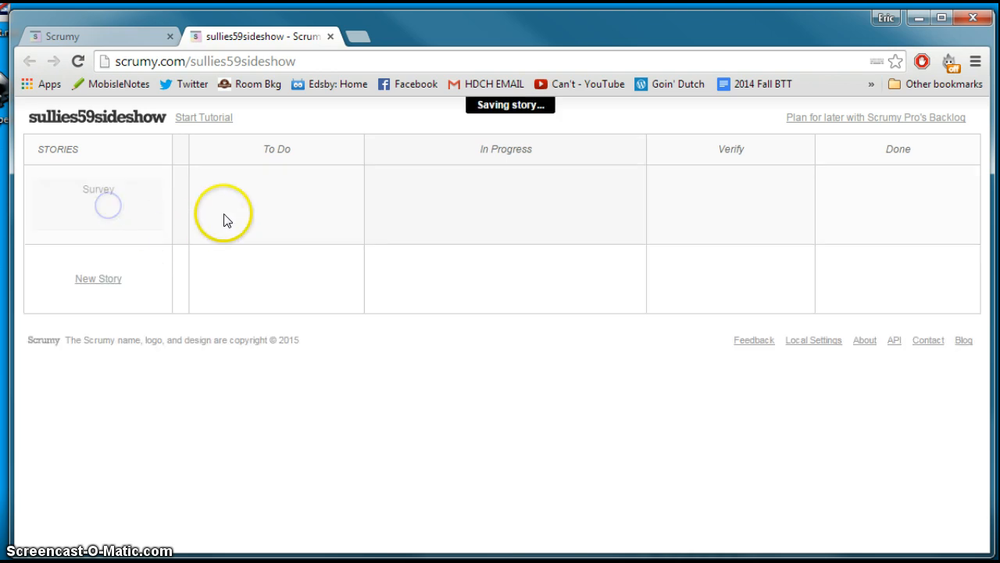
left_click(182, 207)
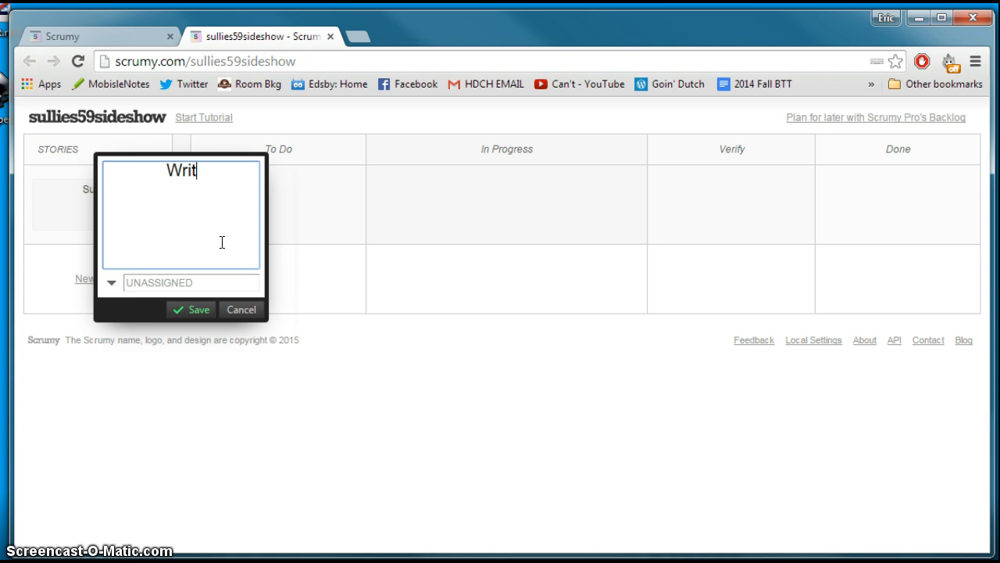
type("Write questions")
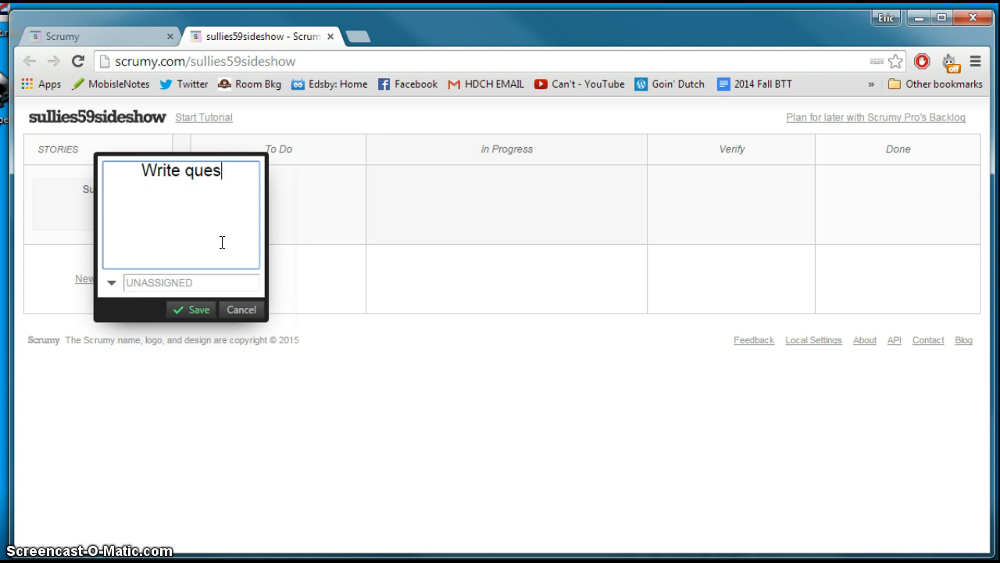
left_click(172, 286)
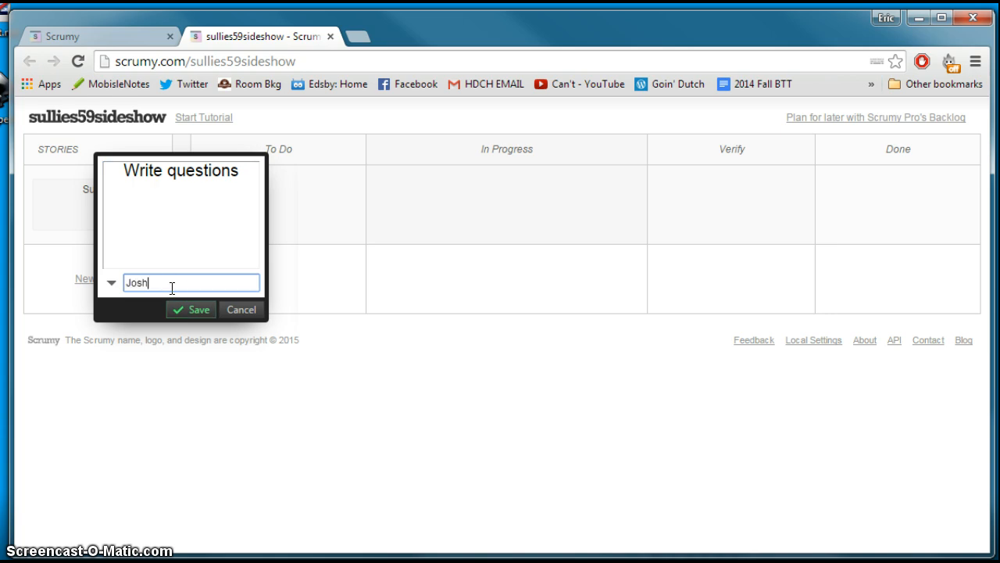
left_click(188, 310)
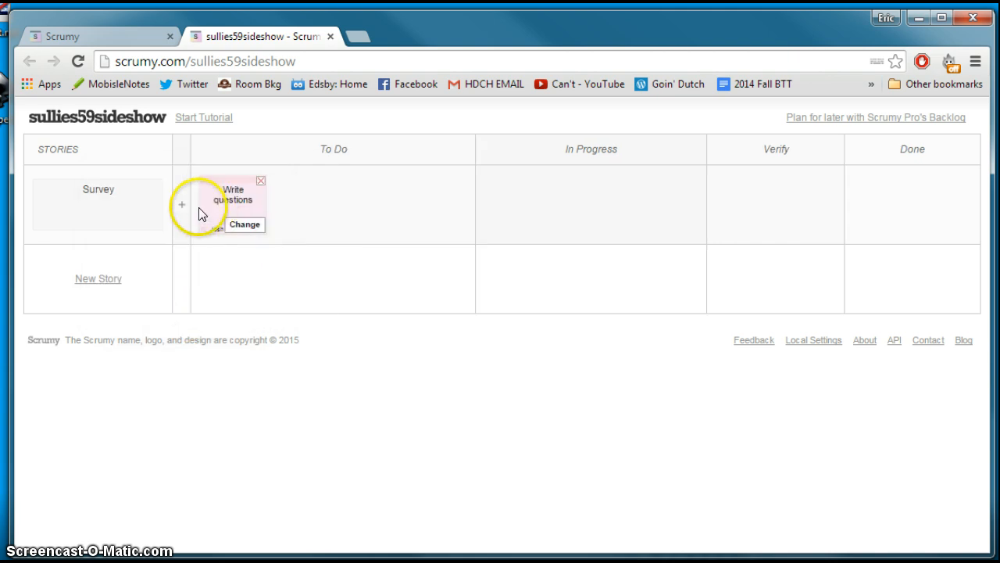
Add a second task, "Design forms", to the Survey story and assign it to another team member
left_click(180, 205)
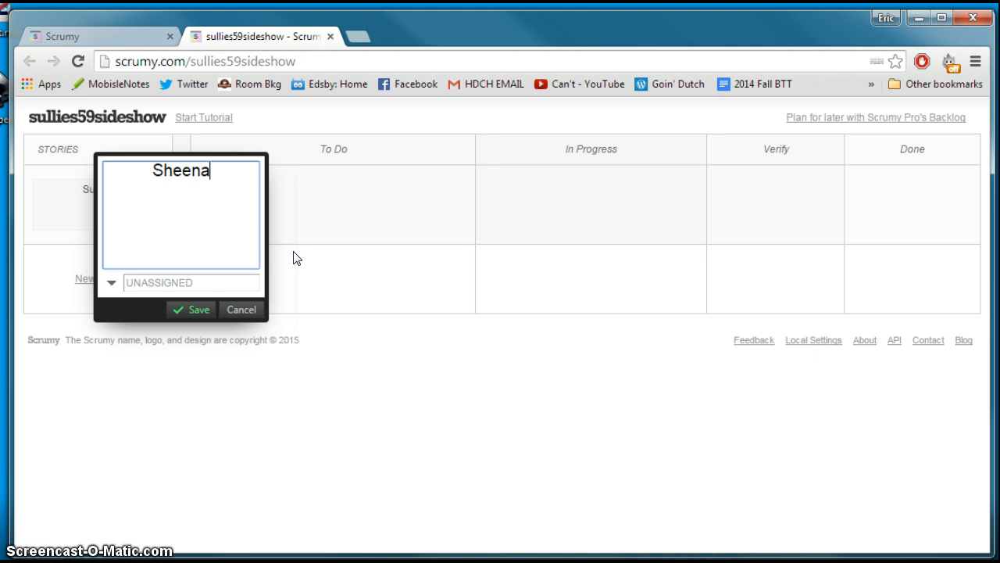
left_click(208, 280)
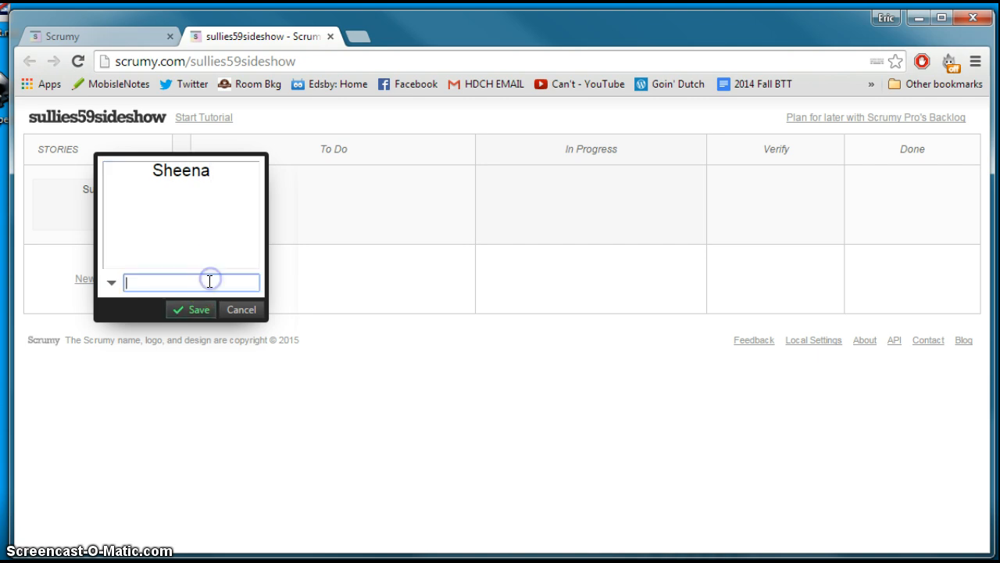
type("Sheena")
left_click(179, 169)
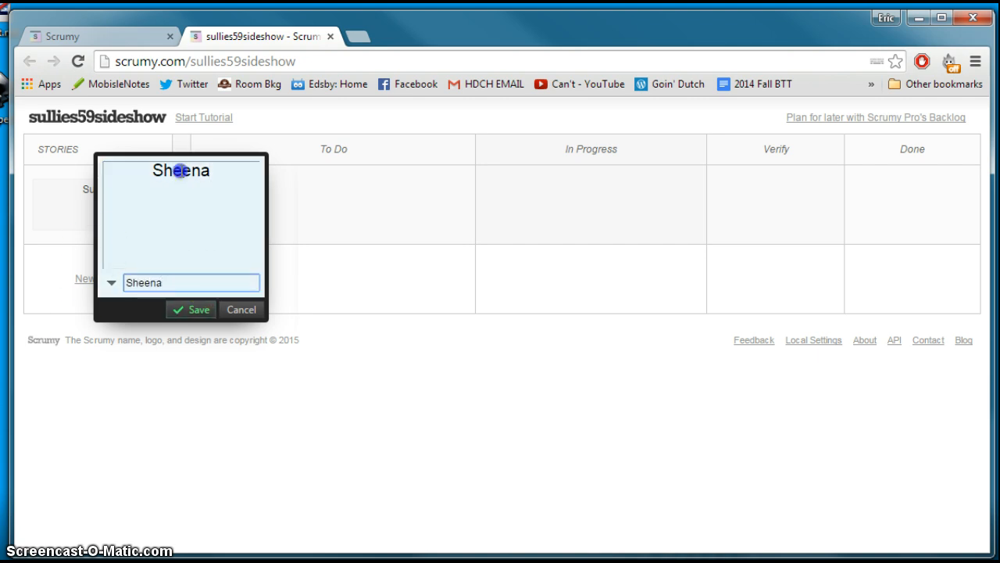
left_click_drag(207, 168, 134, 168)
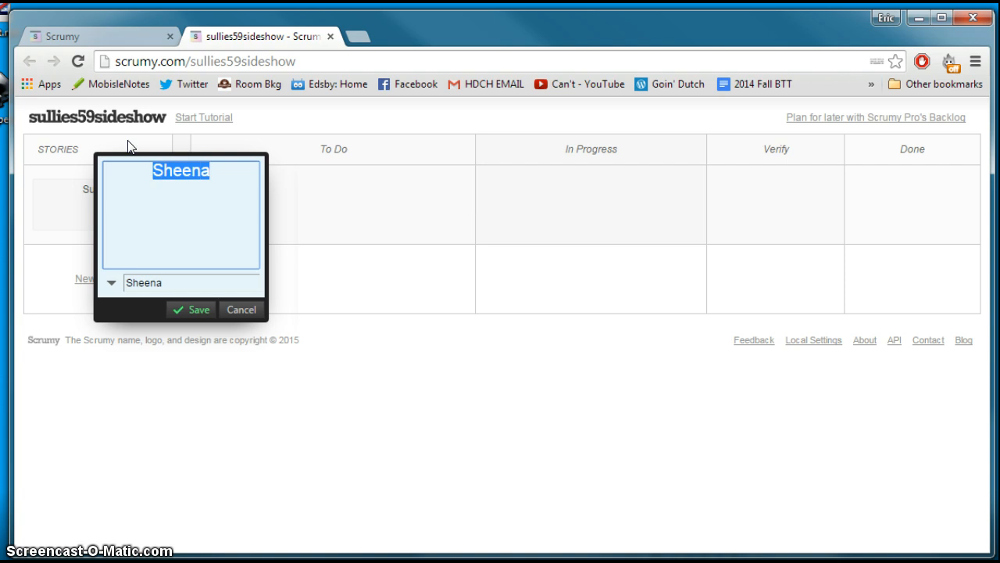
type("Design")
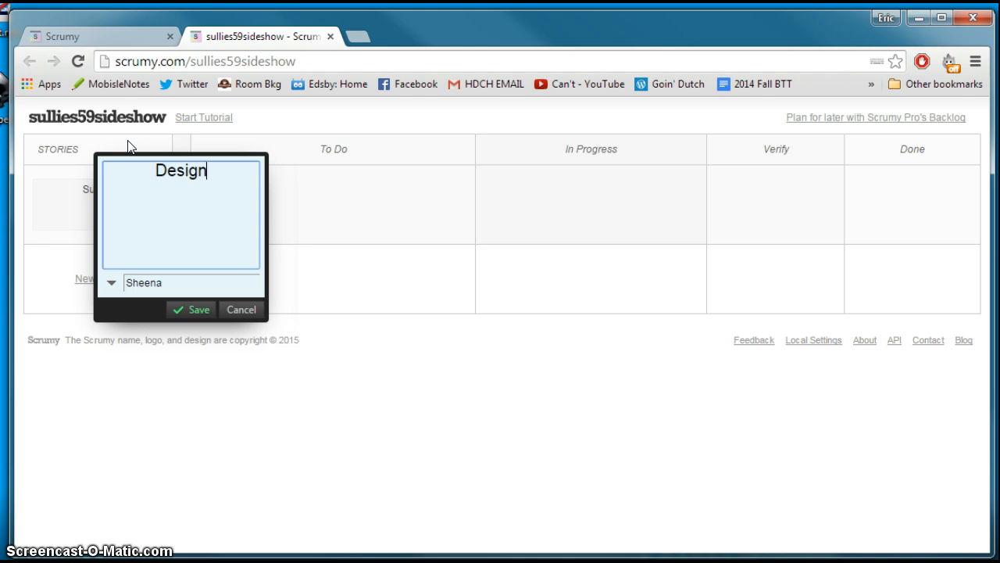
type(" forms")
left_click(178, 256)
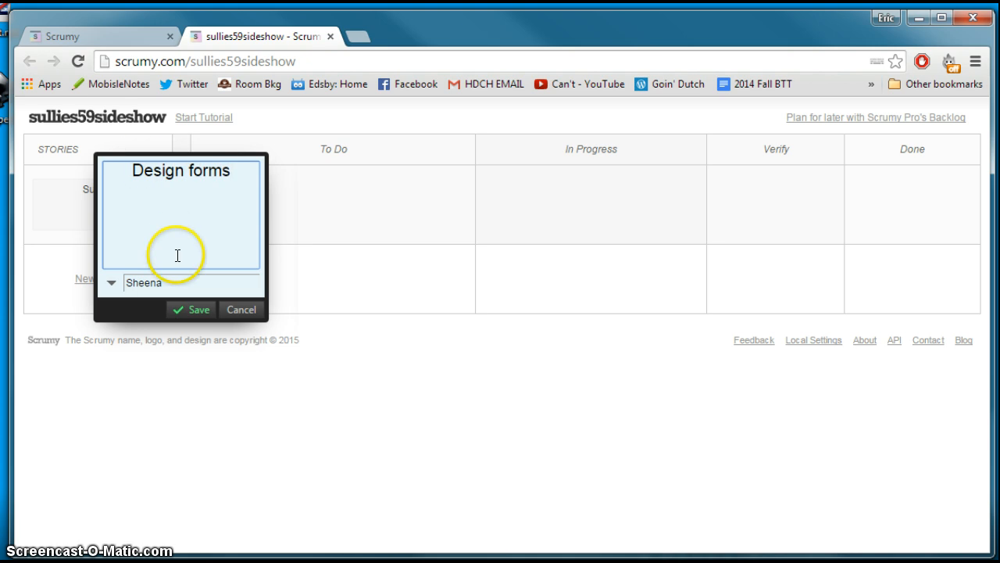
left_click(194, 309)
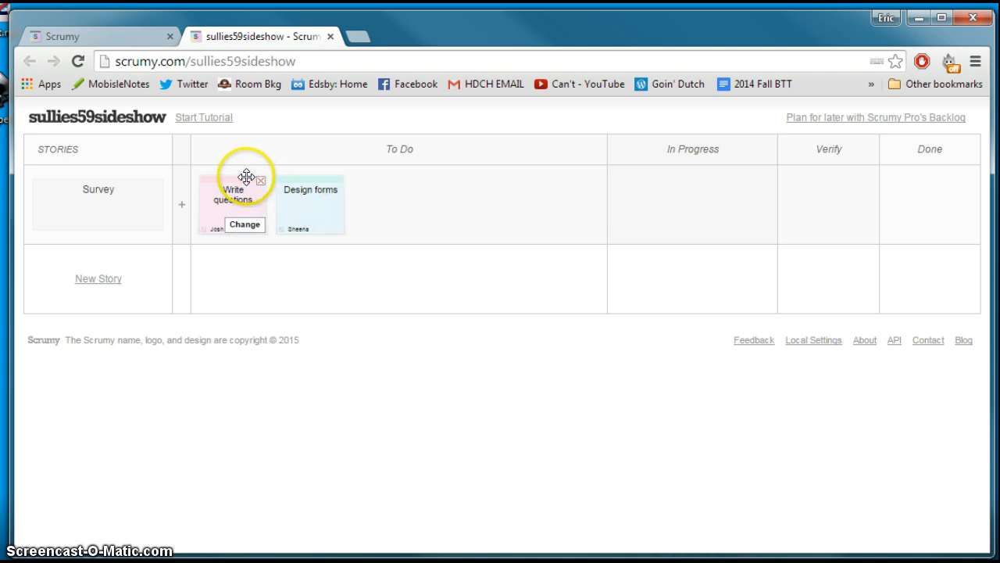
Move the "Write questions" and "Design forms" tasks to In Progress and on to Verify
left_click_drag(236, 179, 646, 168)
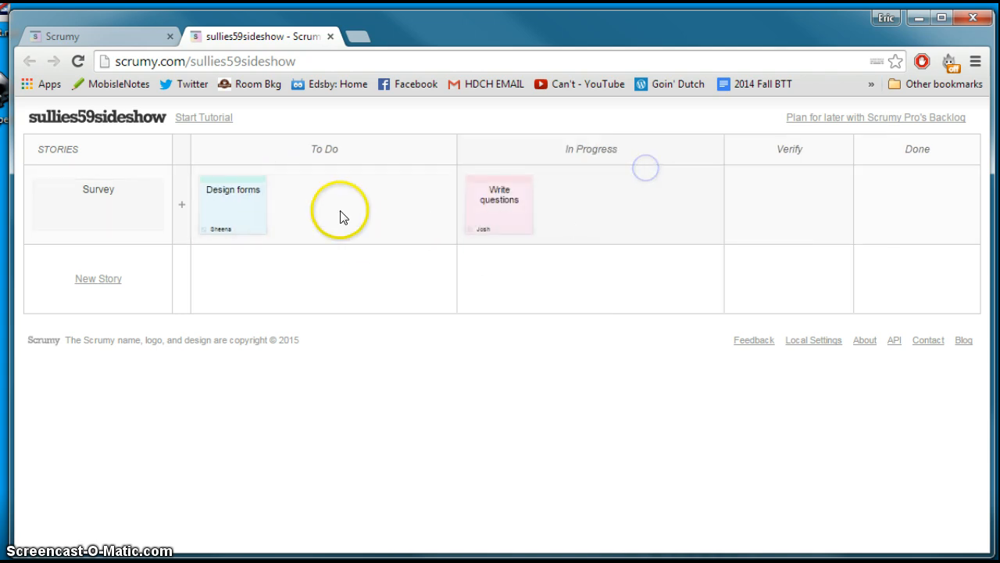
left_click_drag(242, 179, 617, 177)
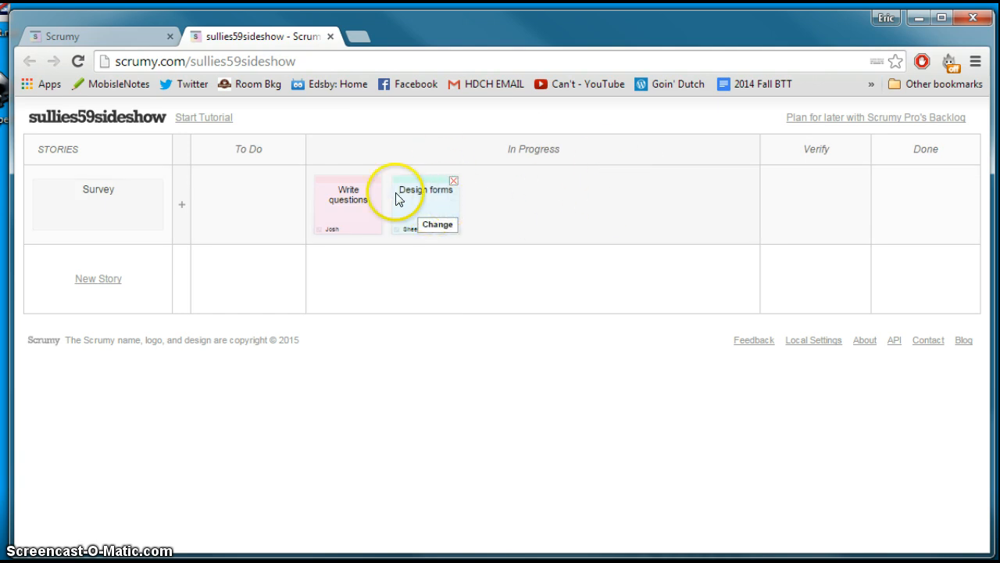
left_click_drag(360, 179, 808, 176)
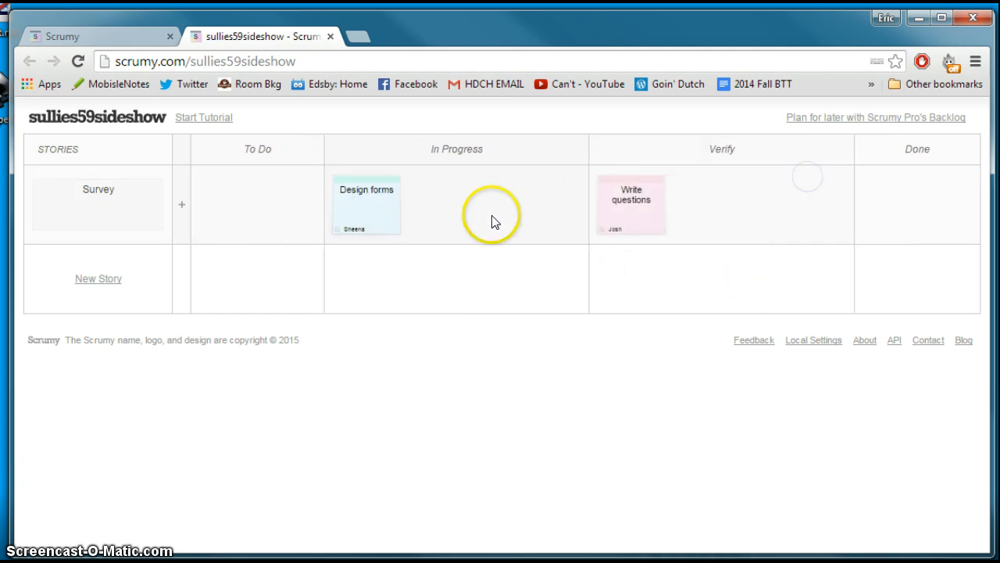
left_click_drag(380, 179, 692, 182)
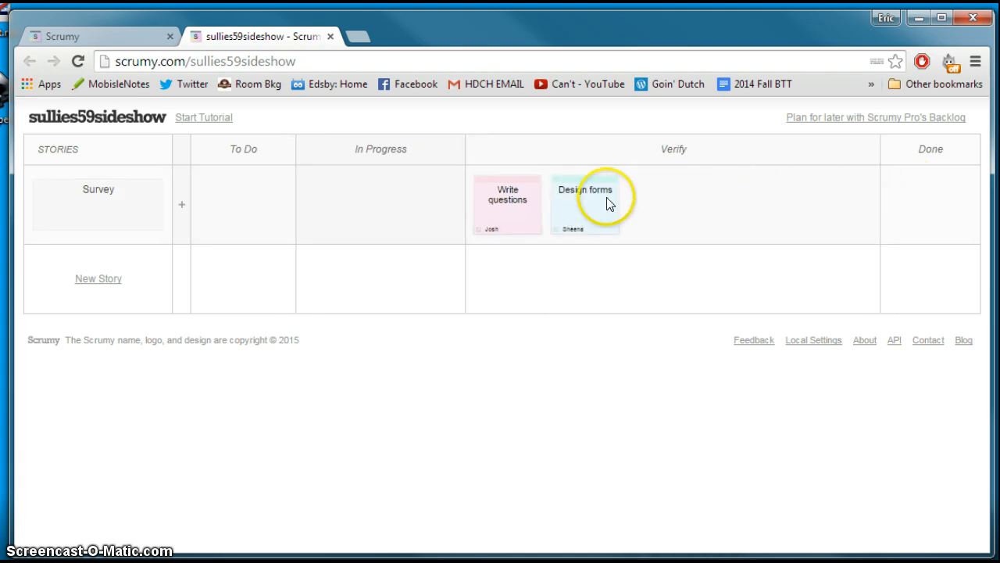
Delete the Survey story together with its tasks
mouse_move(94, 204)
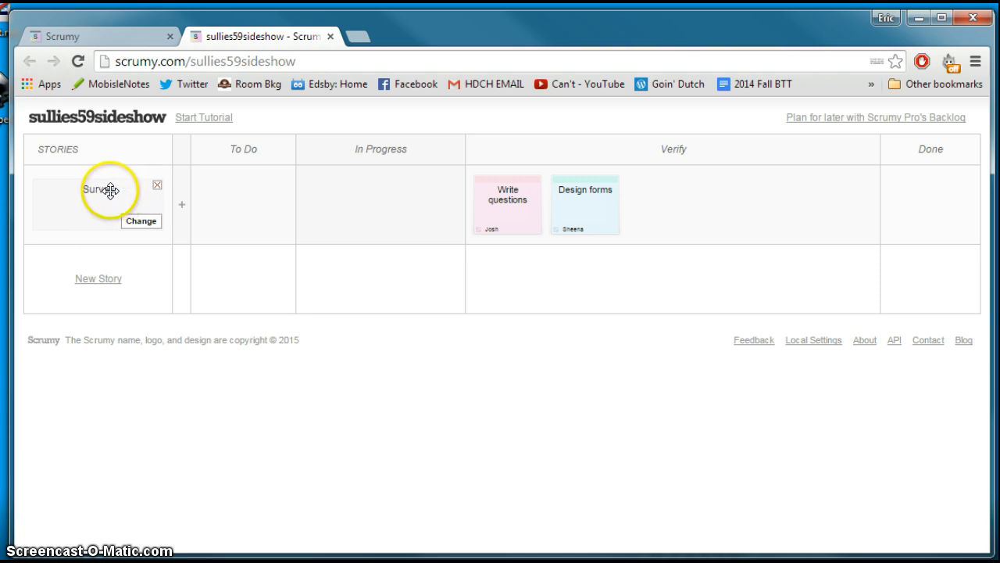
left_click(157, 188)
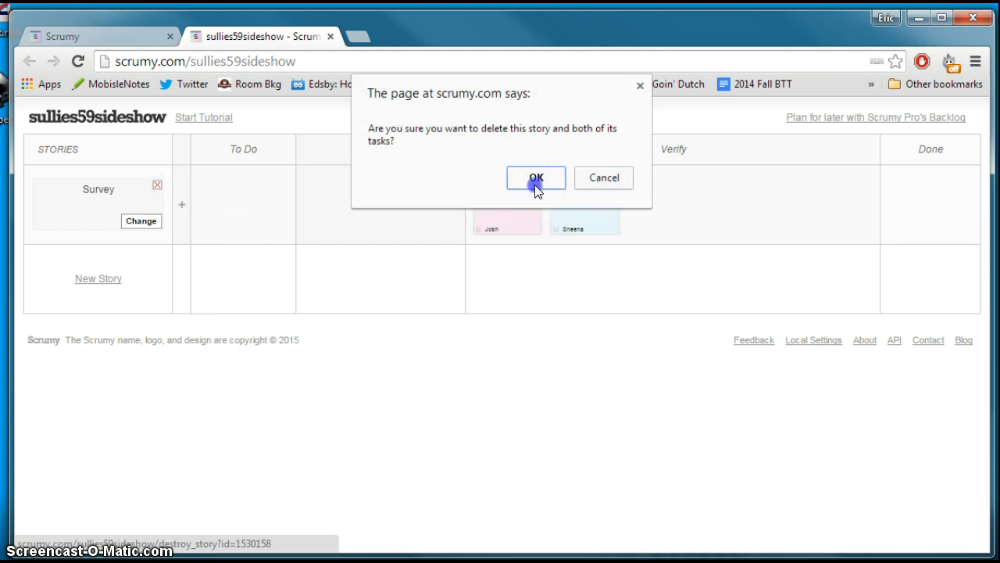
left_click(538, 178)
Create three stories, each named with a different team member's first name
left_click(108, 200)
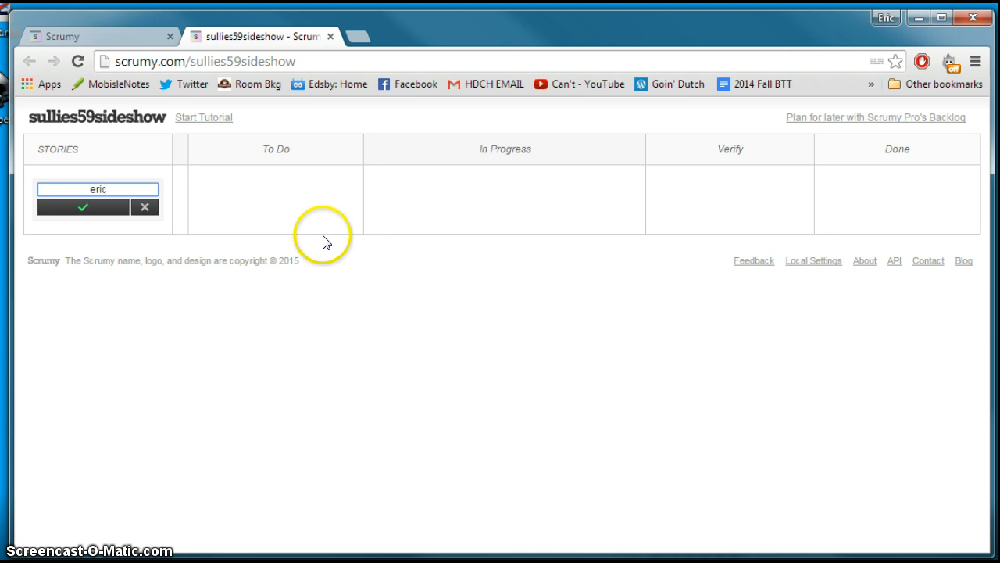
type("eric")
key("Return")
left_click(103, 279)
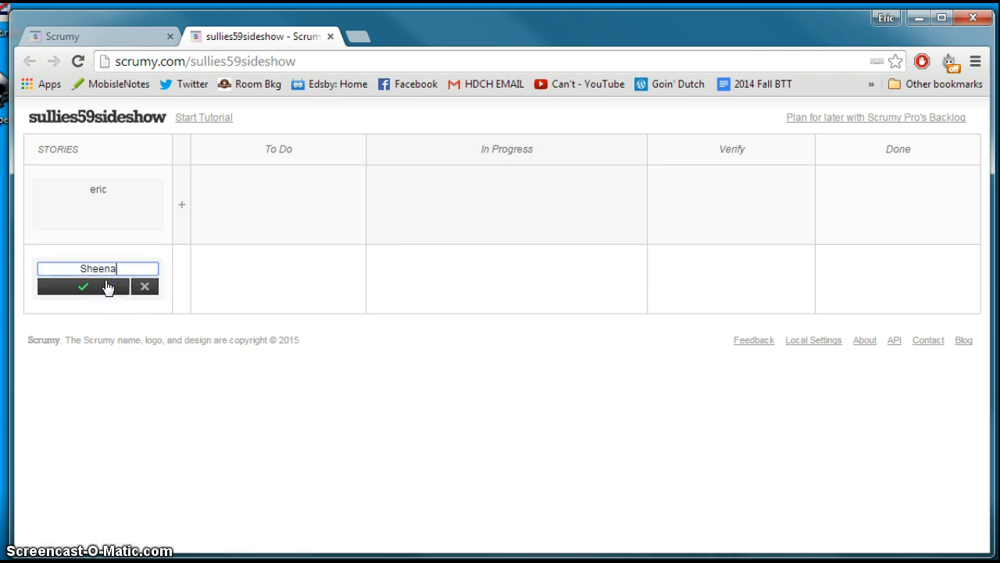
left_click(107, 287)
left_click(104, 353)
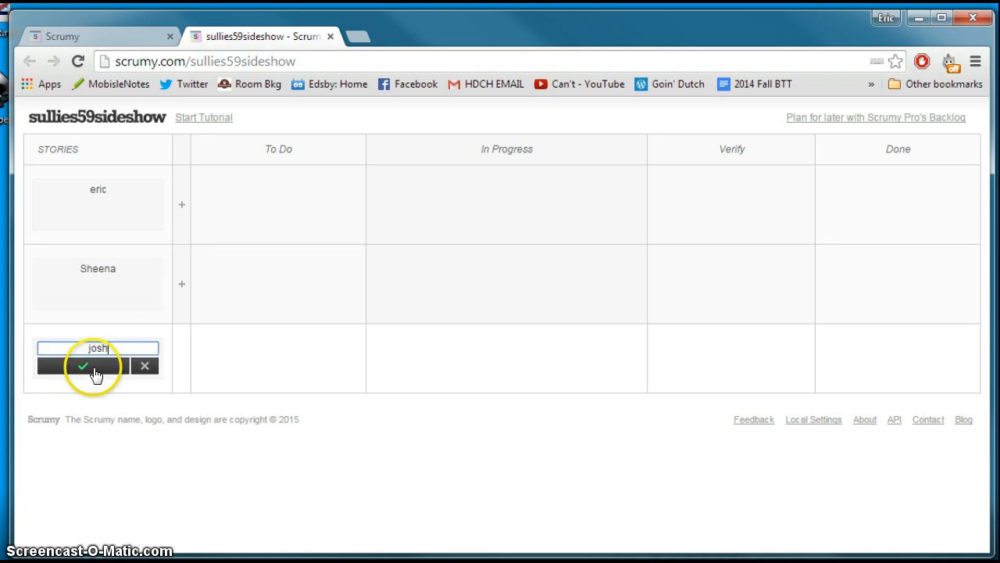
left_click(83, 366)
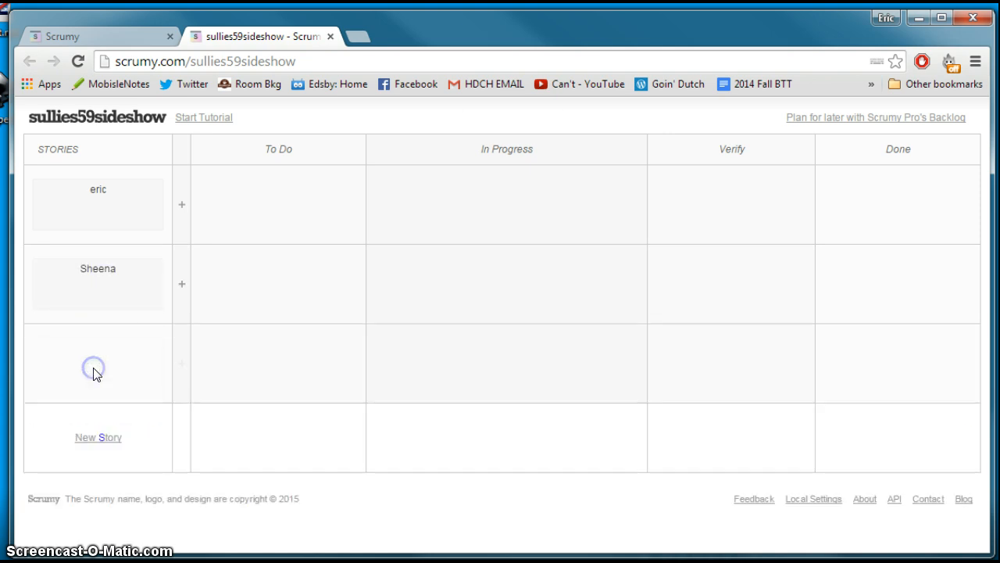
Add a "Write questions" task to the second story, assigned to that story's team member, and move it to Verify in the third story's row
left_click(181, 283)
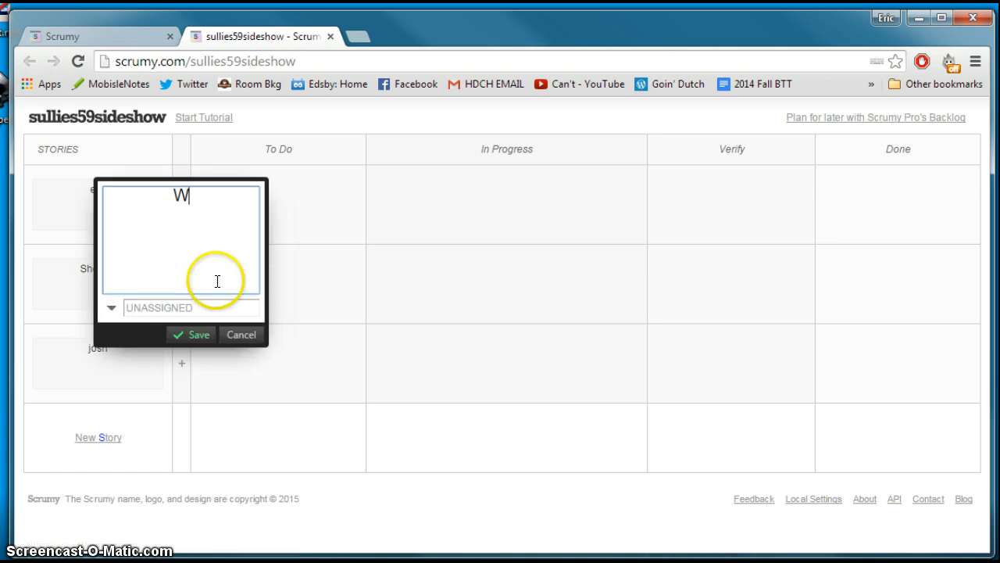
type("Write questopn")
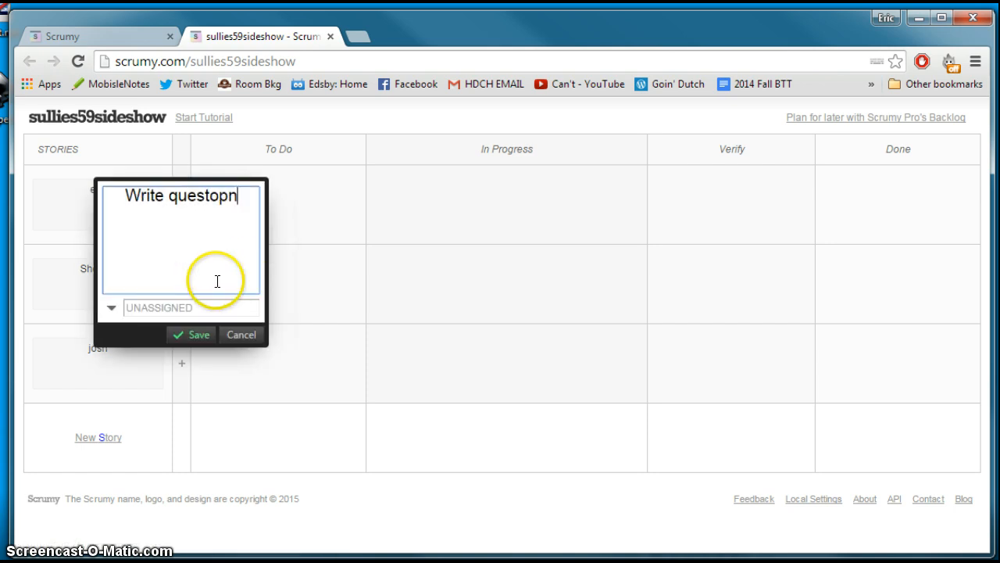
key("BackSpace")
key("BackSpace")
type("ions")
key("Return")
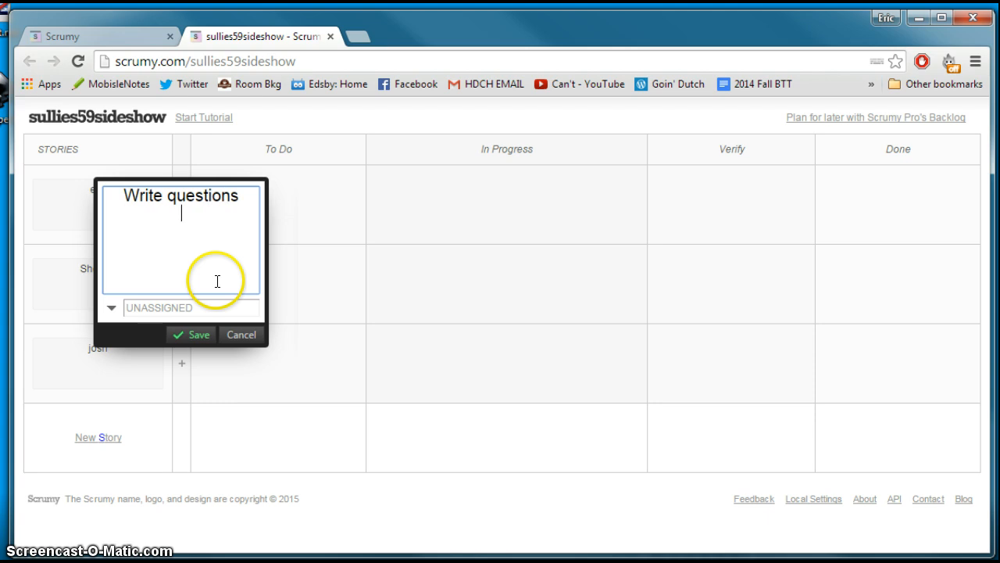
left_click(184, 308)
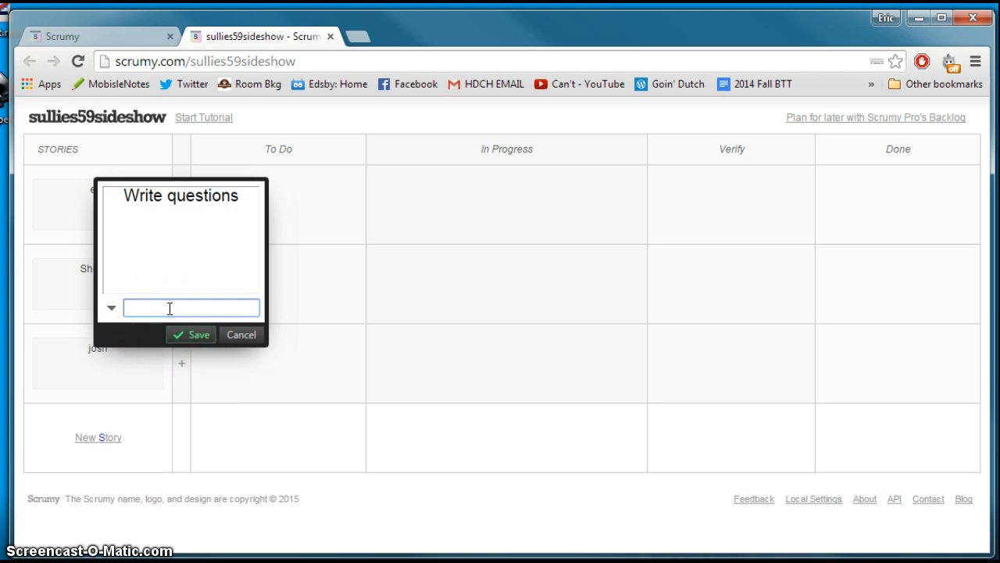
type("SAheena")
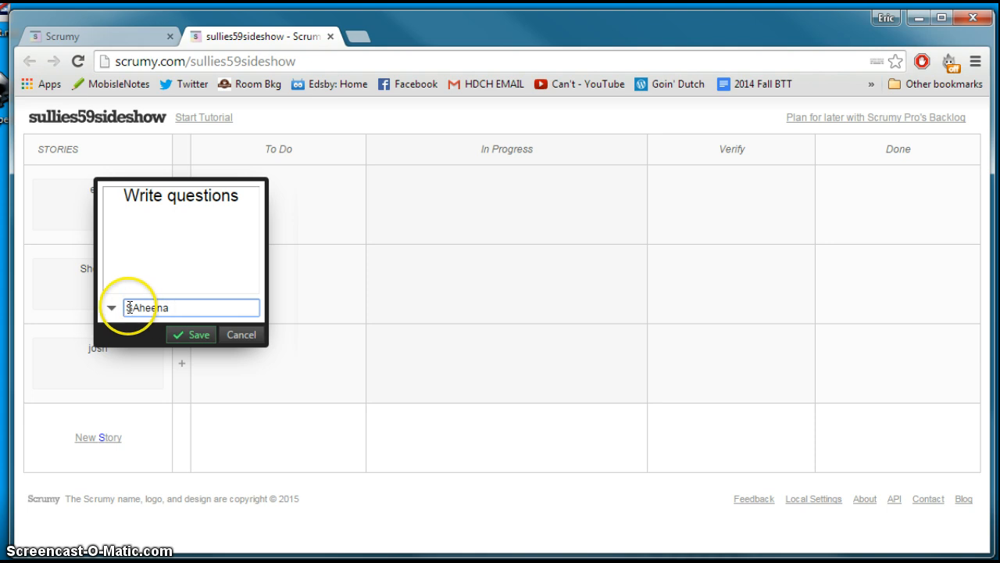
left_click(141, 307)
key("BackSpace")
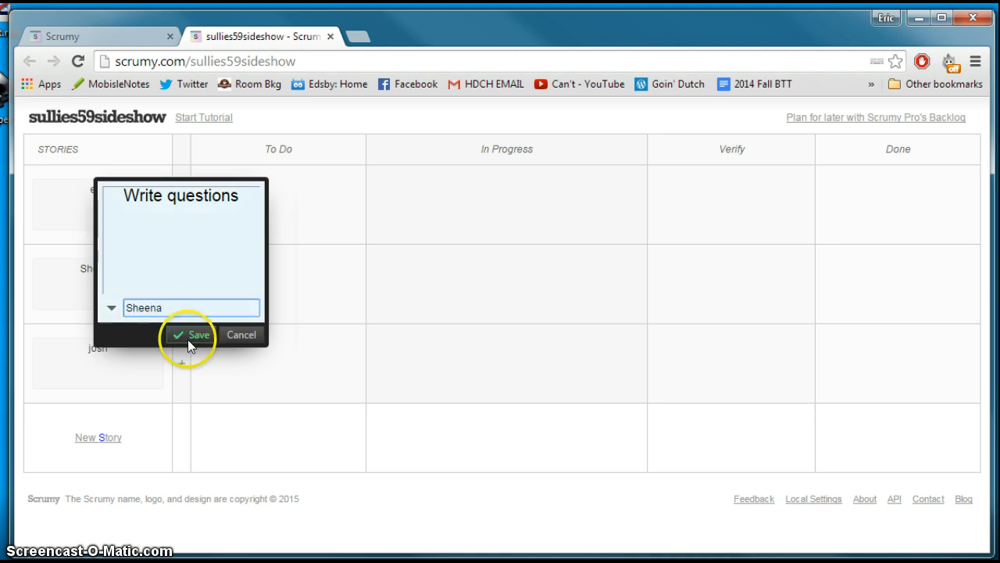
left_click(188, 336)
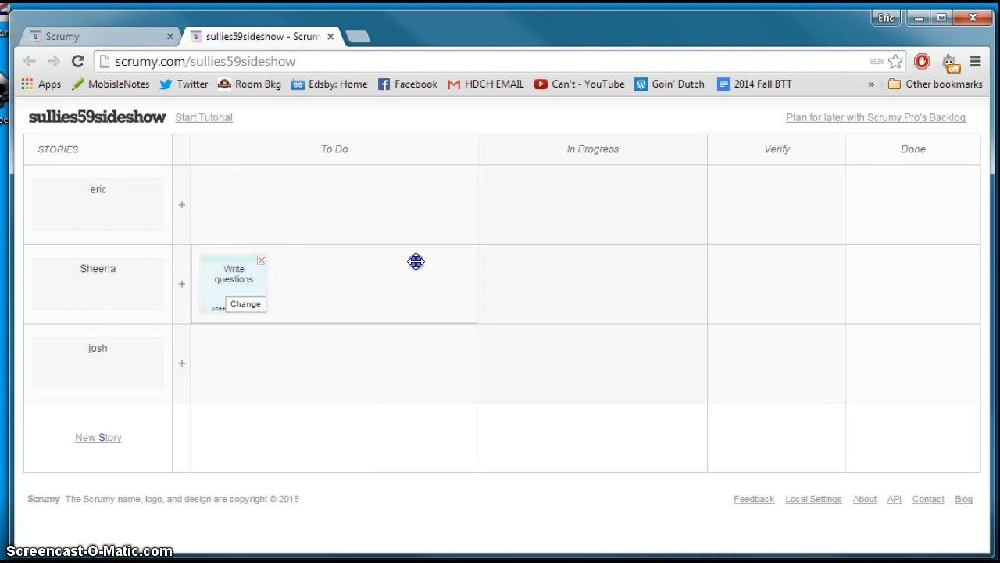
left_click_drag(416, 261, 728, 336)
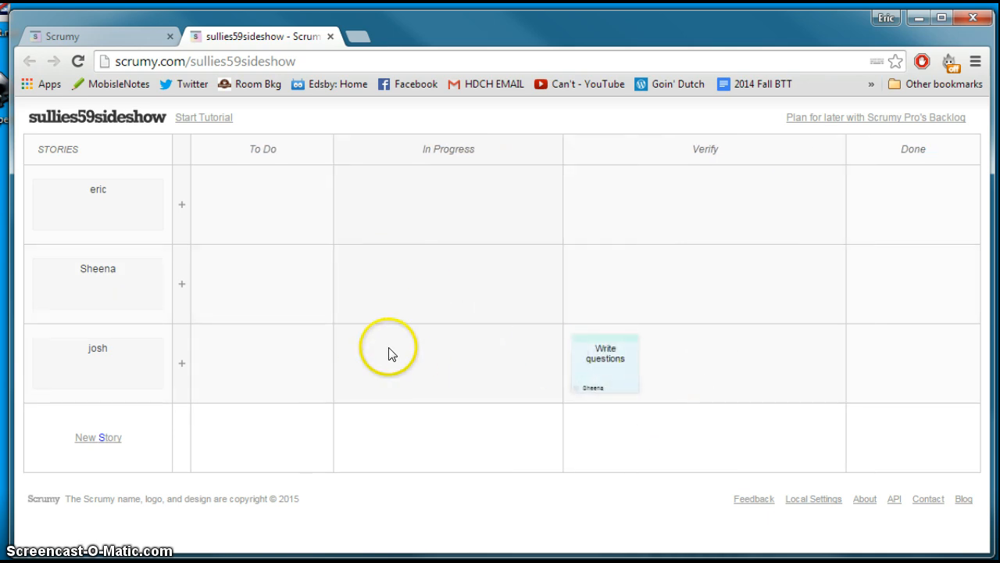
Move the "Write questions" task from Verify to Done within the third story's row
left_click_drag(610, 338, 848, 337)
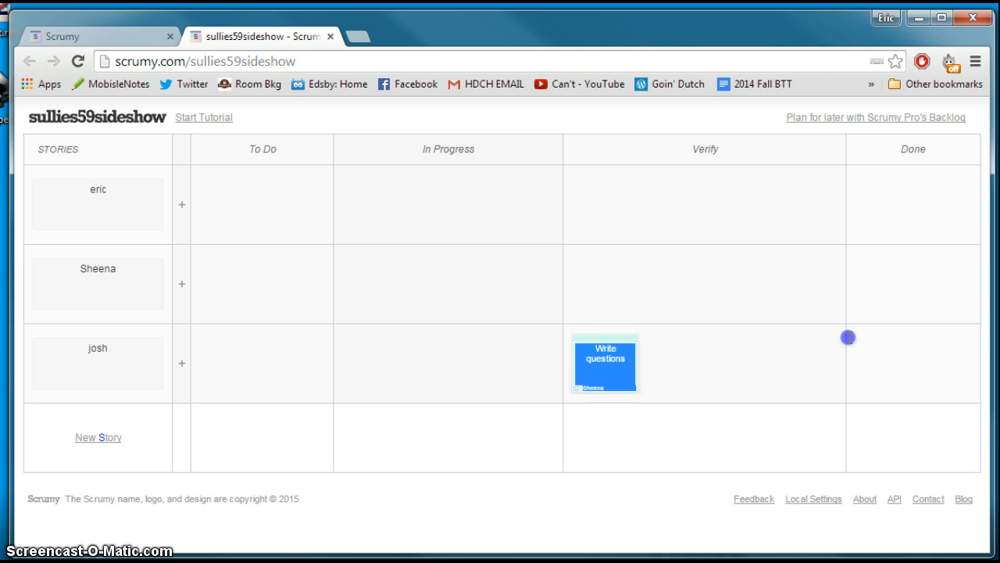
left_click_drag(606, 337, 891, 343)
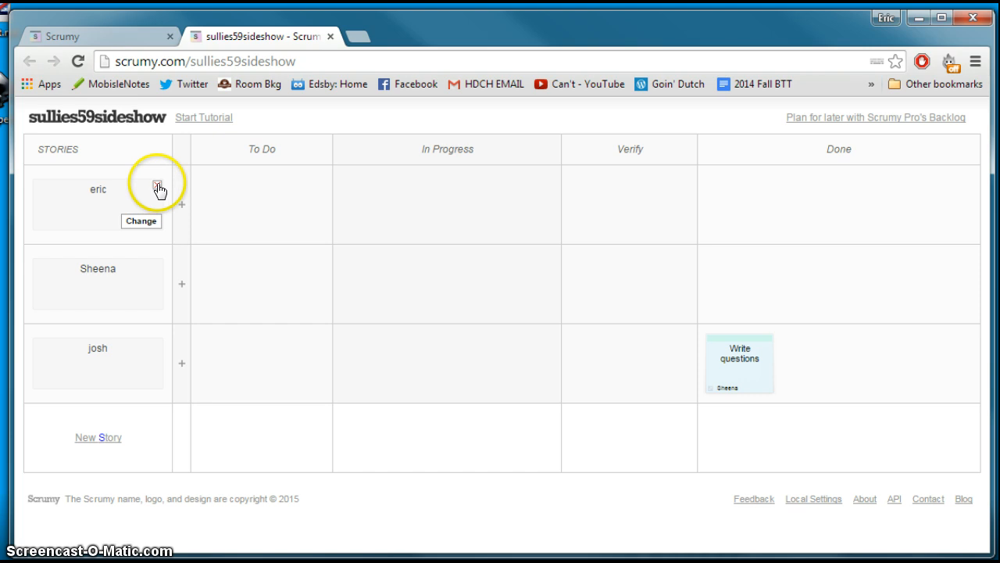
Delete all three stories named after team members, including the "Write questions" task in the last one
left_click(153, 186)
left_click(536, 163)
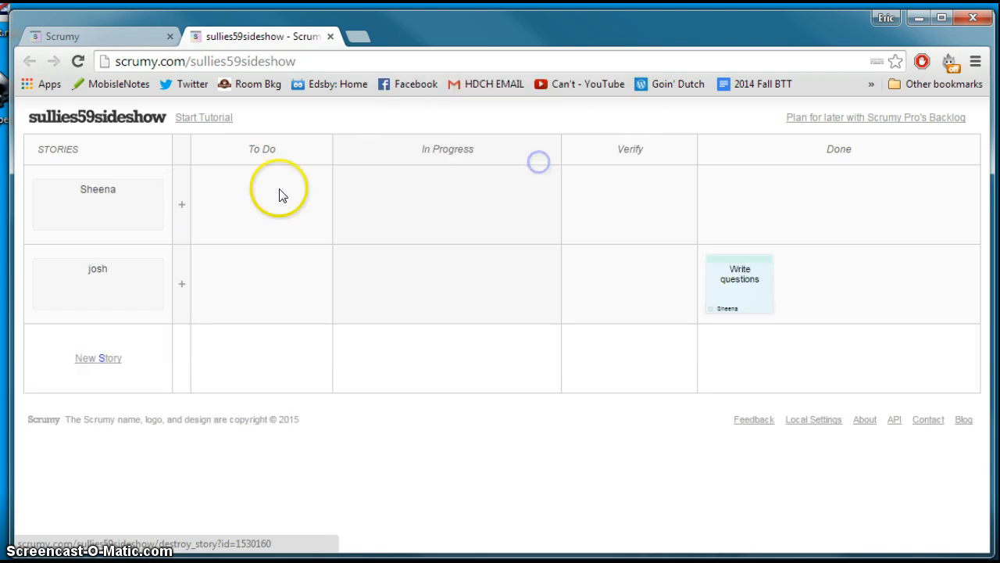
left_click(157, 185)
left_click(546, 168)
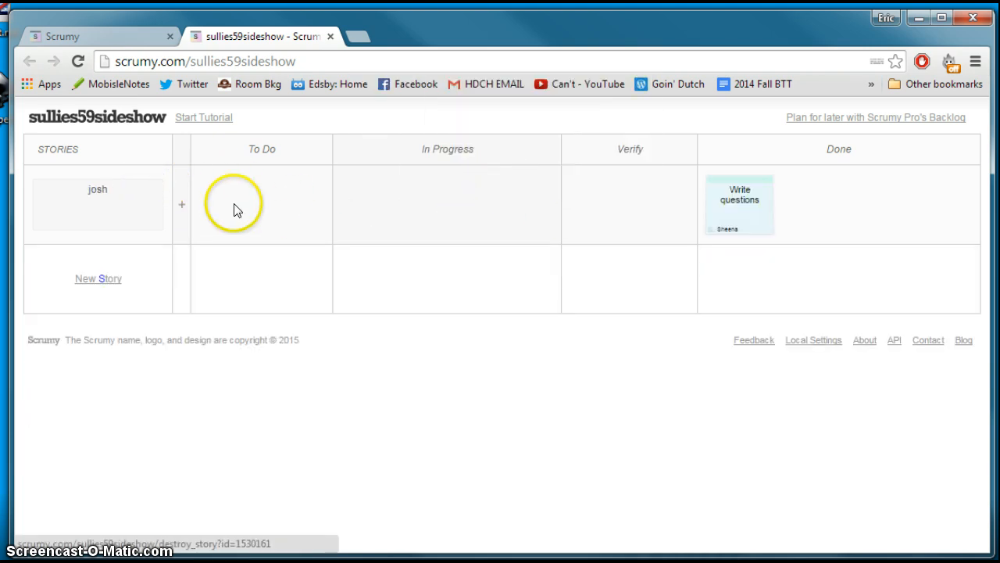
left_click(157, 186)
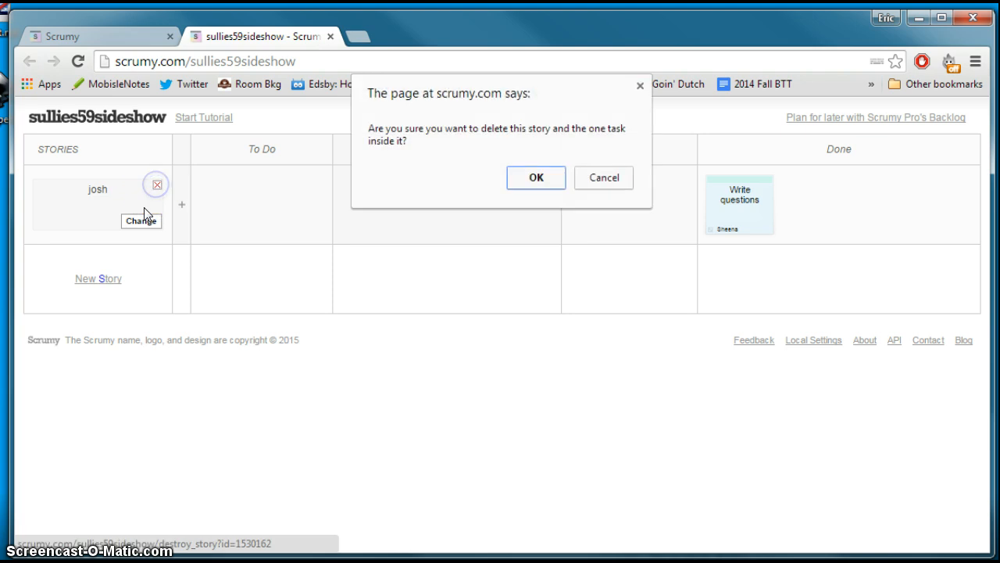
left_click(547, 178)
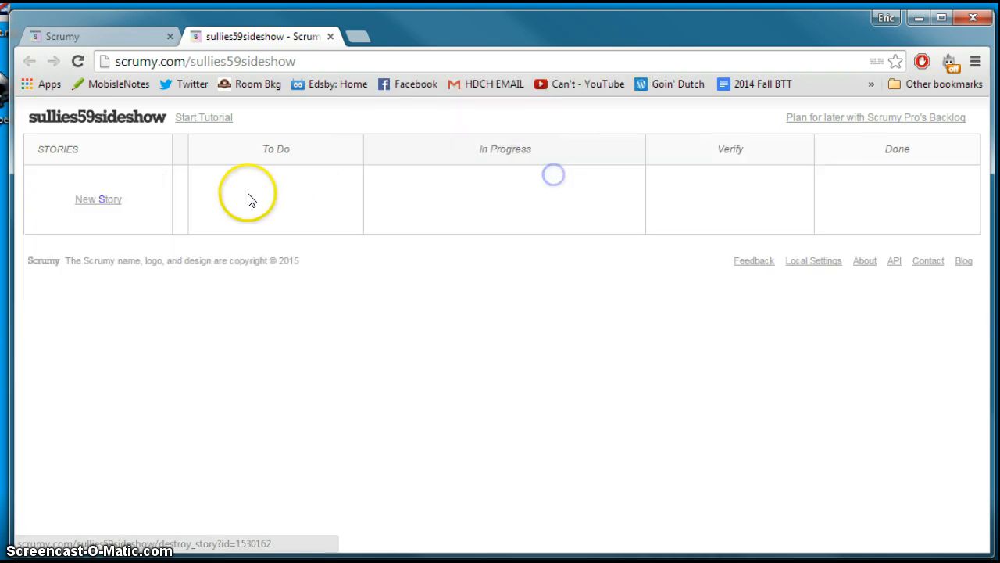
Create two new stories named "Facebook" and "Twitter"
left_click(92, 205)
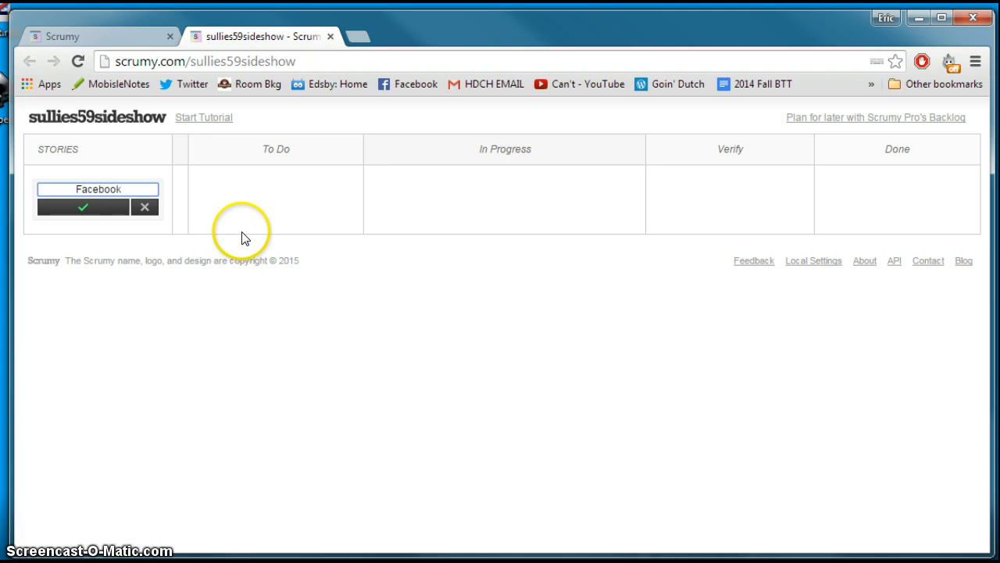
left_click(90, 208)
left_click(99, 280)
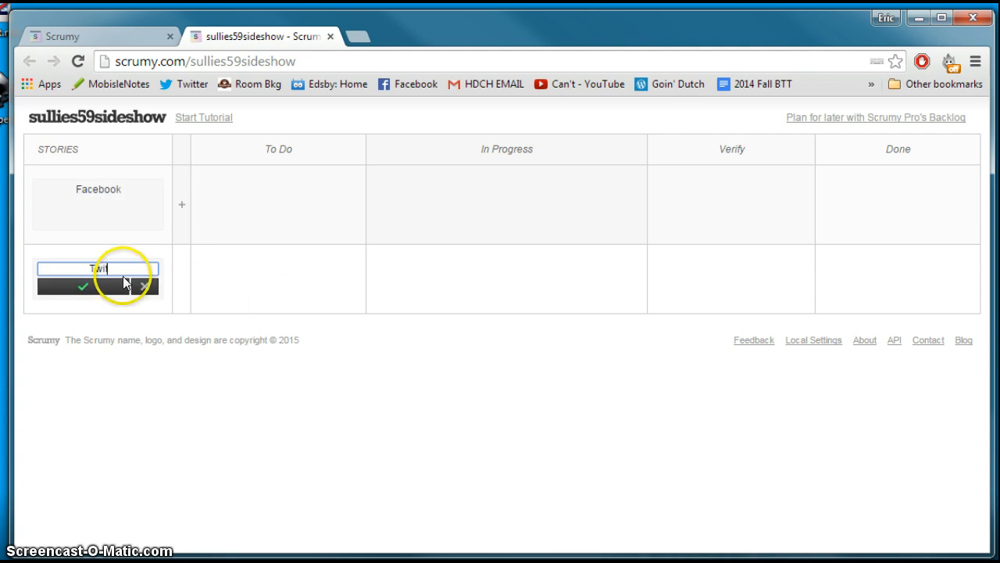
left_click(101, 287)
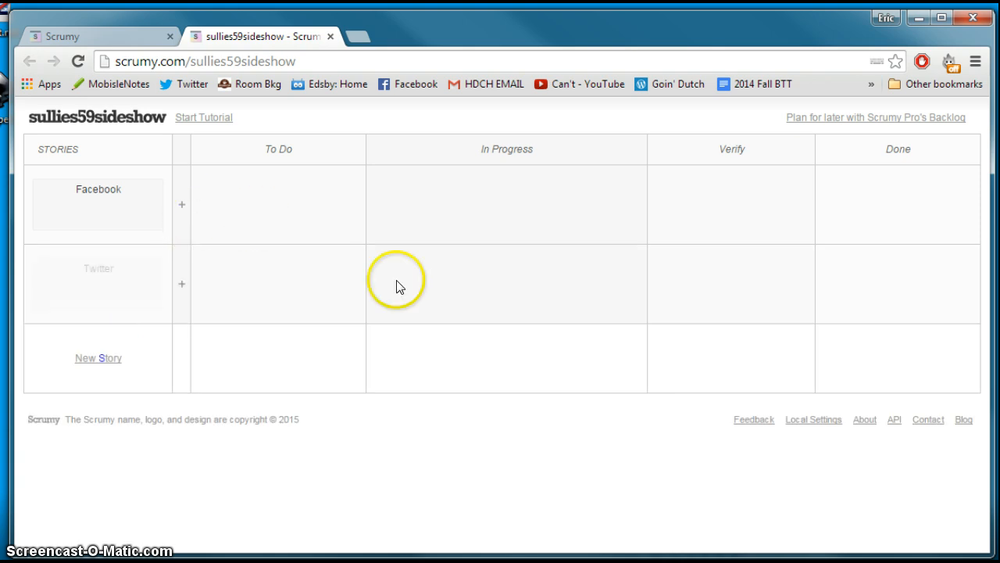